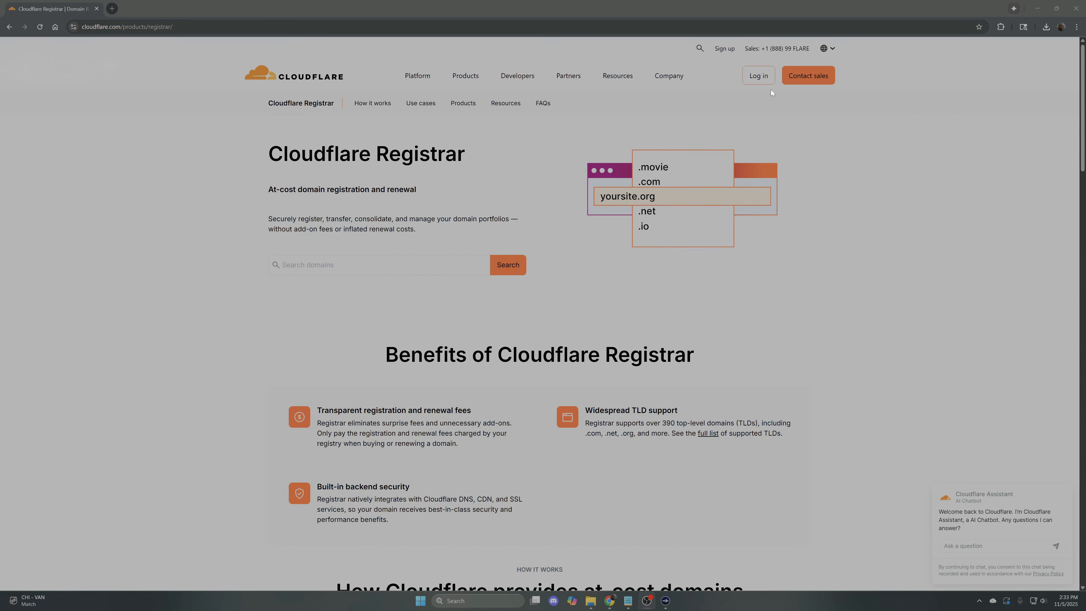
# Log in, search the new domain registrations for "PacketForge" and examine the suggested domain names and prices
pyautogui.click(759, 76)
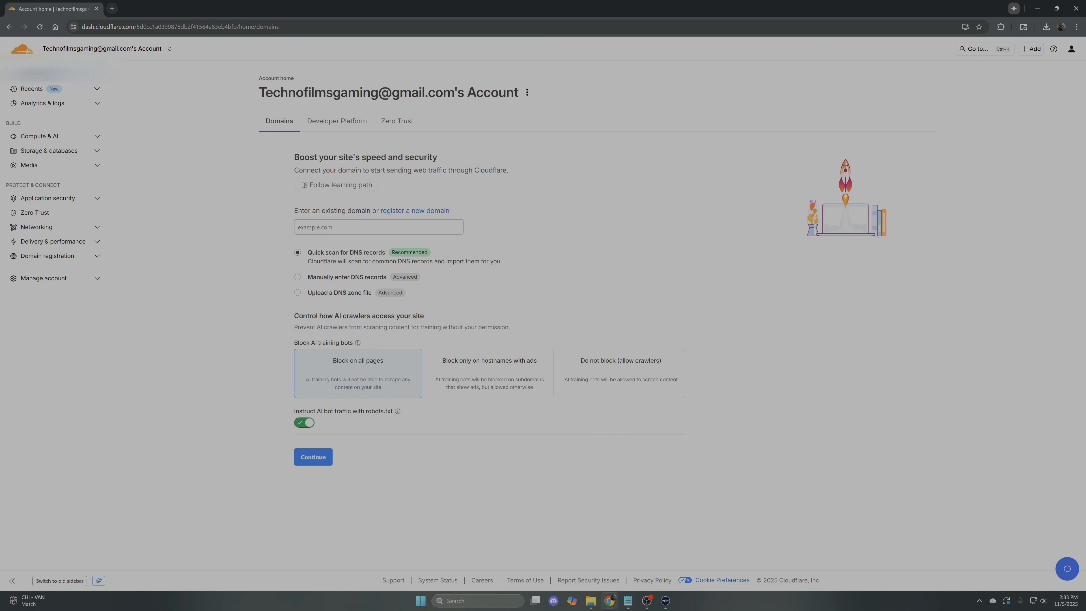
pyautogui.click(401, 211)
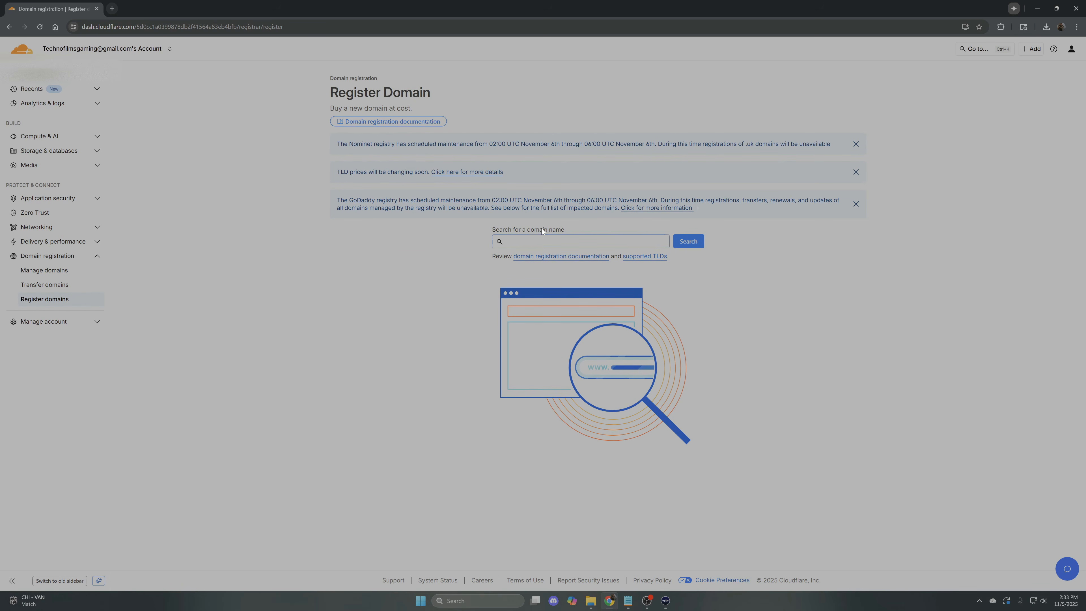
pyautogui.click(573, 241)
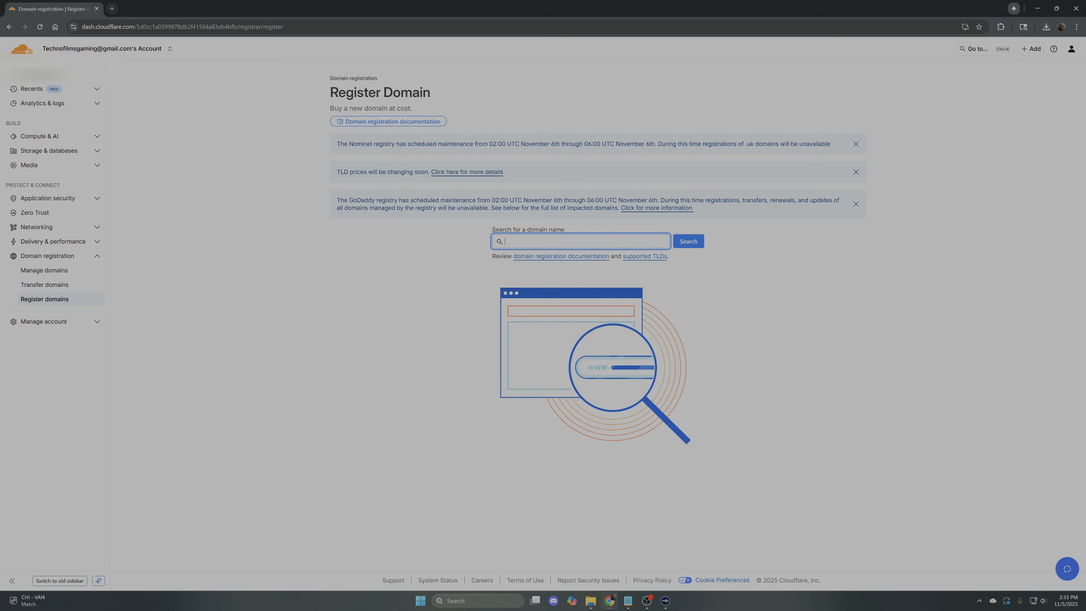
pyautogui.write('PacketForge')
pyautogui.press('Return')
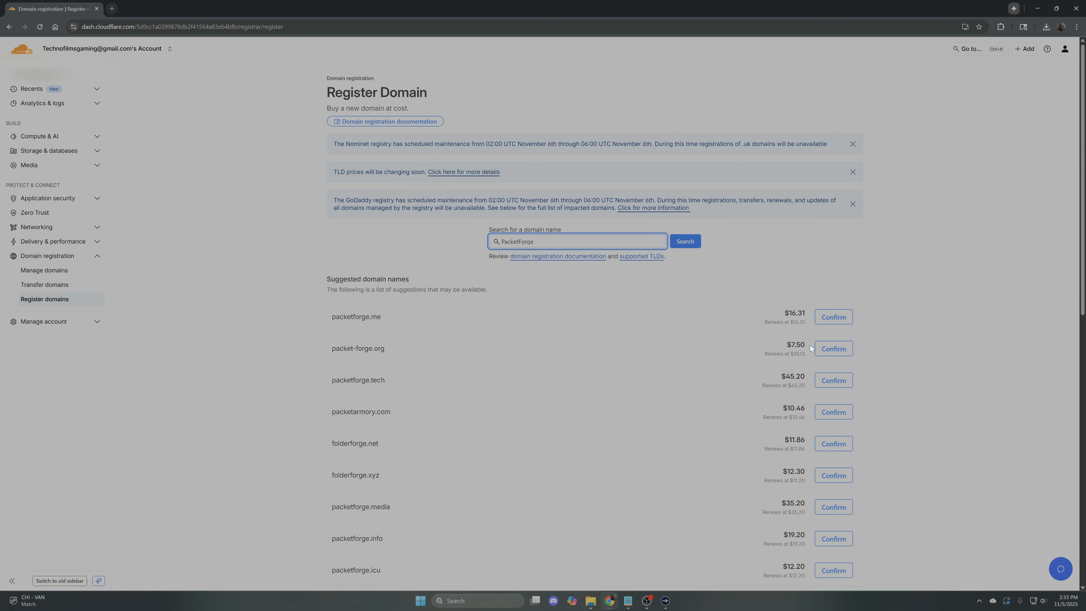
pyautogui.scroll(-3, 810, 346)
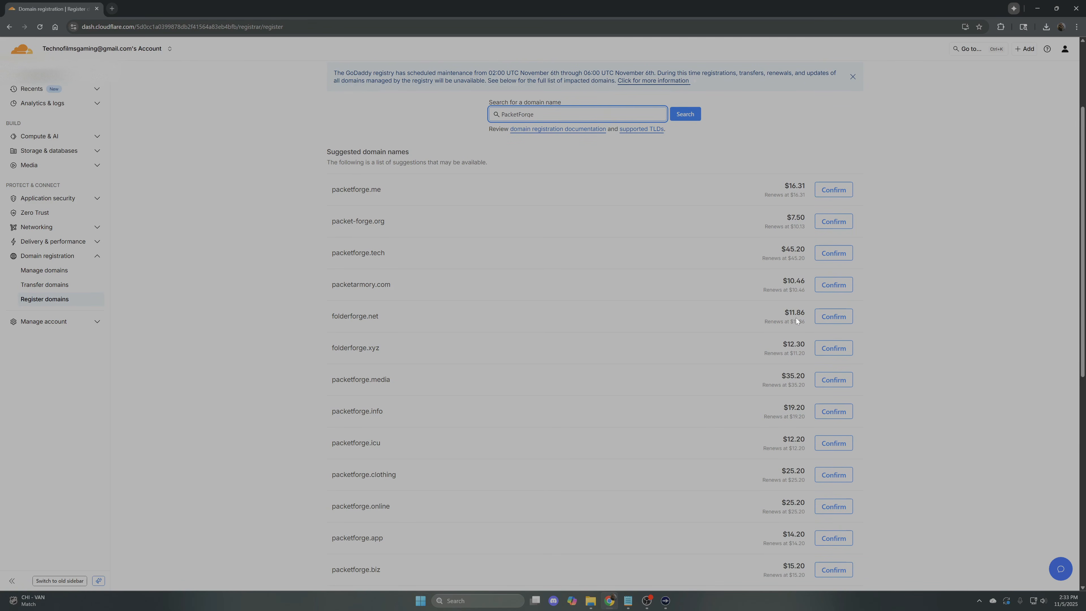
pyautogui.scroll(-2, 796, 318)
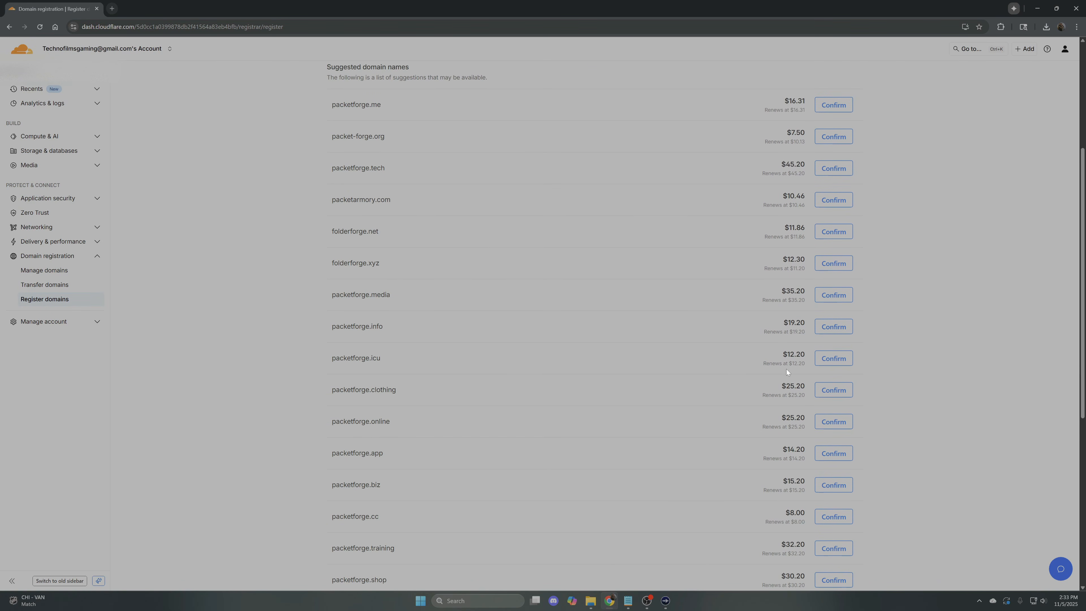
pyautogui.scroll(-4, 786, 370)
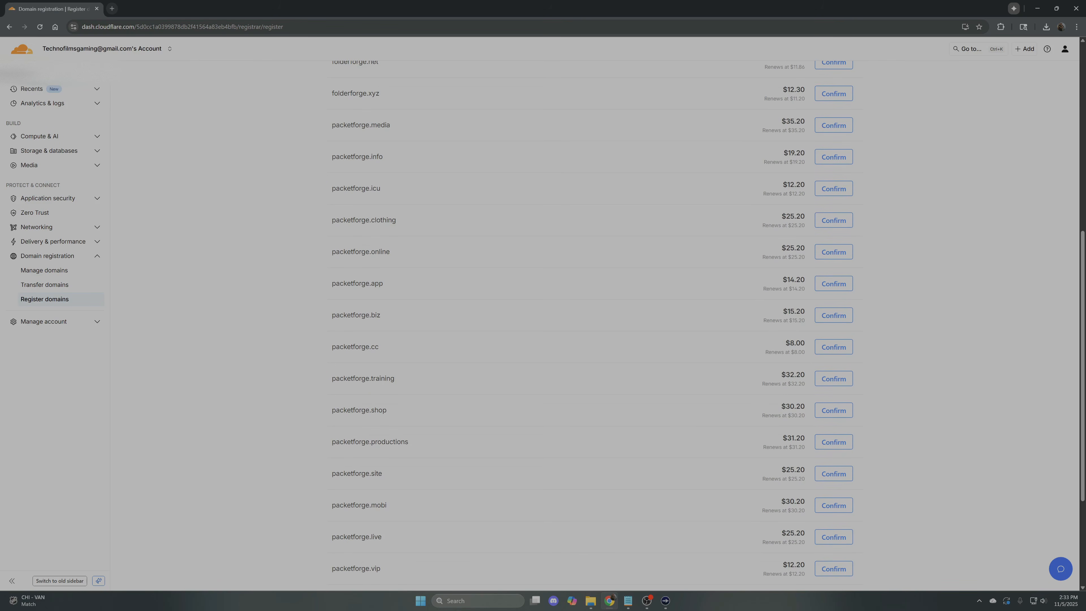
pyautogui.scroll(-4, 798, 353)
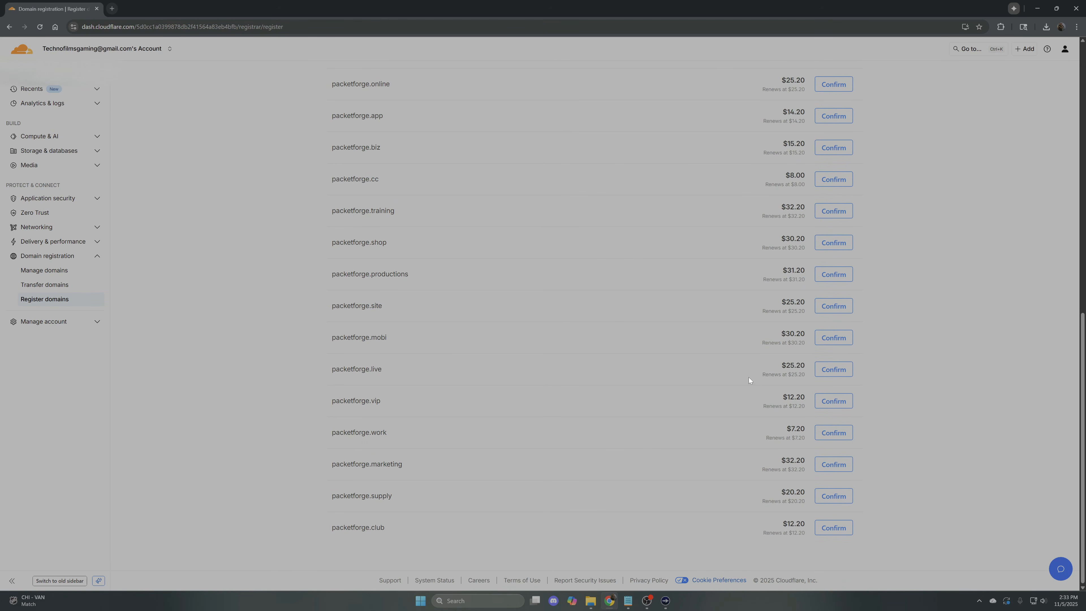
pyautogui.scroll(12, 508, 270)
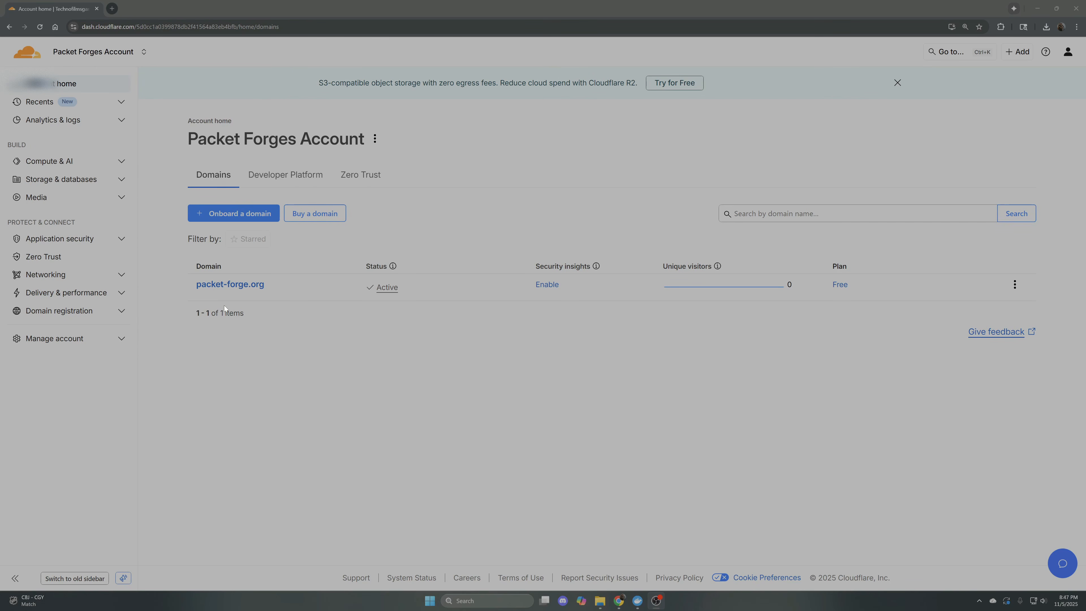
# Set up Zero Trust for the account with the team name packetforge and the Free plan
pyautogui.click(45, 257)
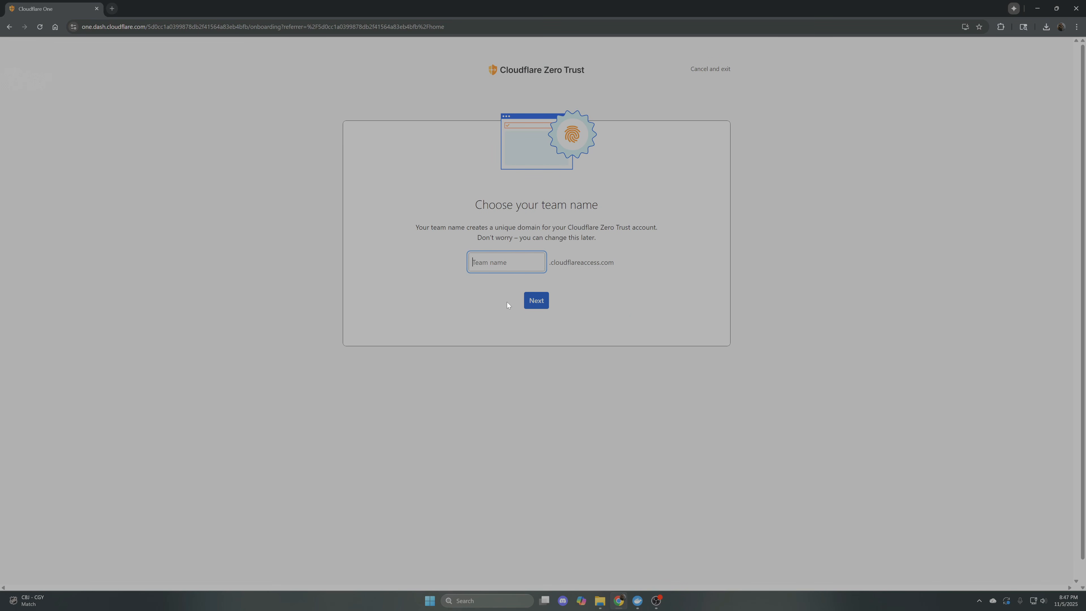
pyautogui.write('packetforge')
pyautogui.click(536, 299)
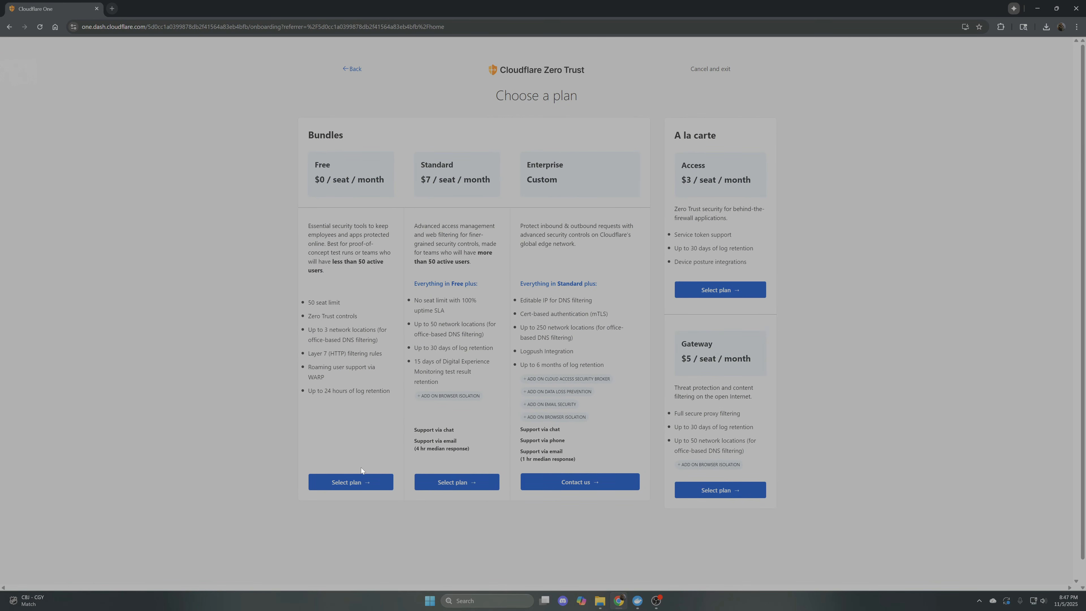
pyautogui.click(372, 482)
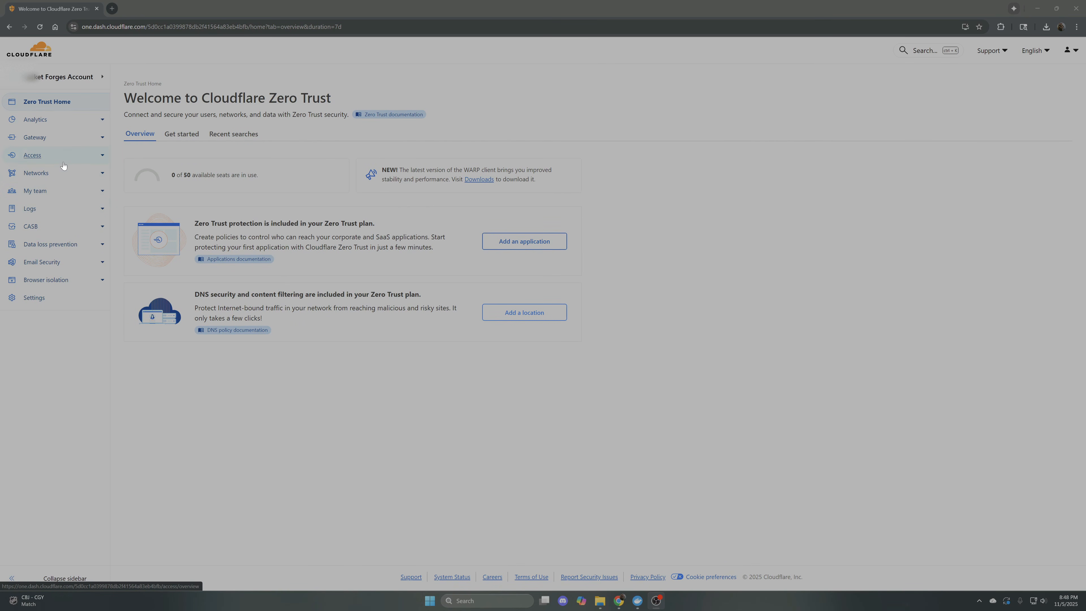
# Create a Cloudflared tunnel named "Packet-Forge Tunnel"
pyautogui.click(95, 178)
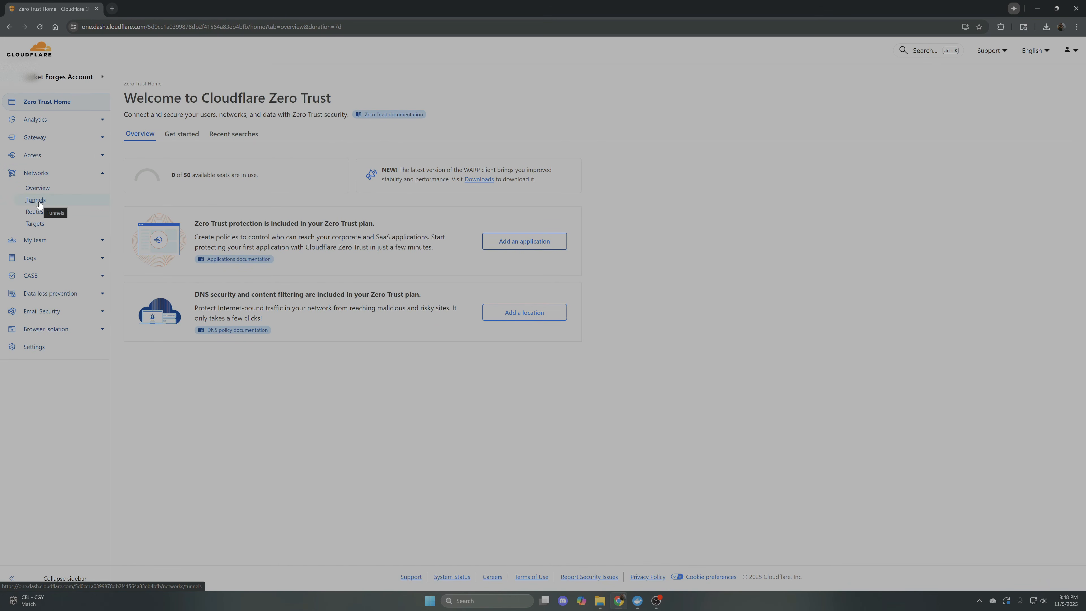
pyautogui.click(37, 201)
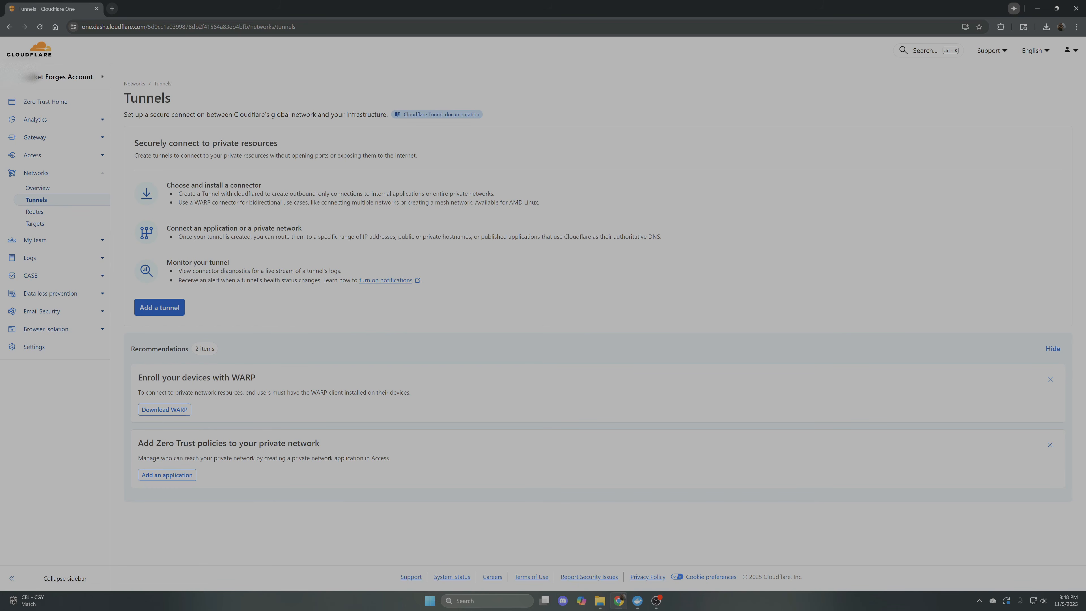
pyautogui.click(155, 311)
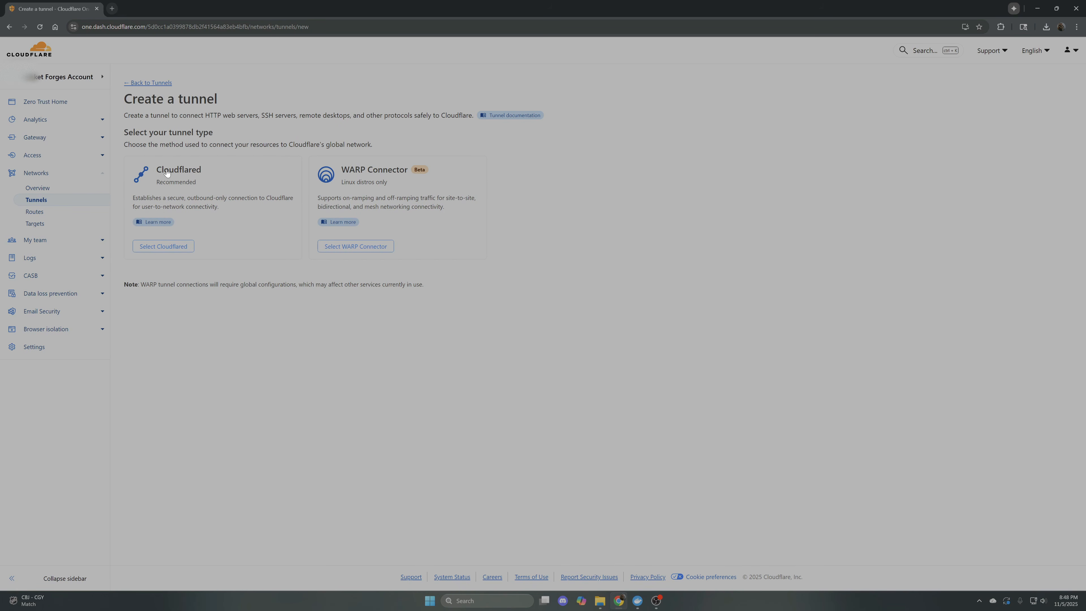
pyautogui.click(180, 247)
pyautogui.click(178, 202)
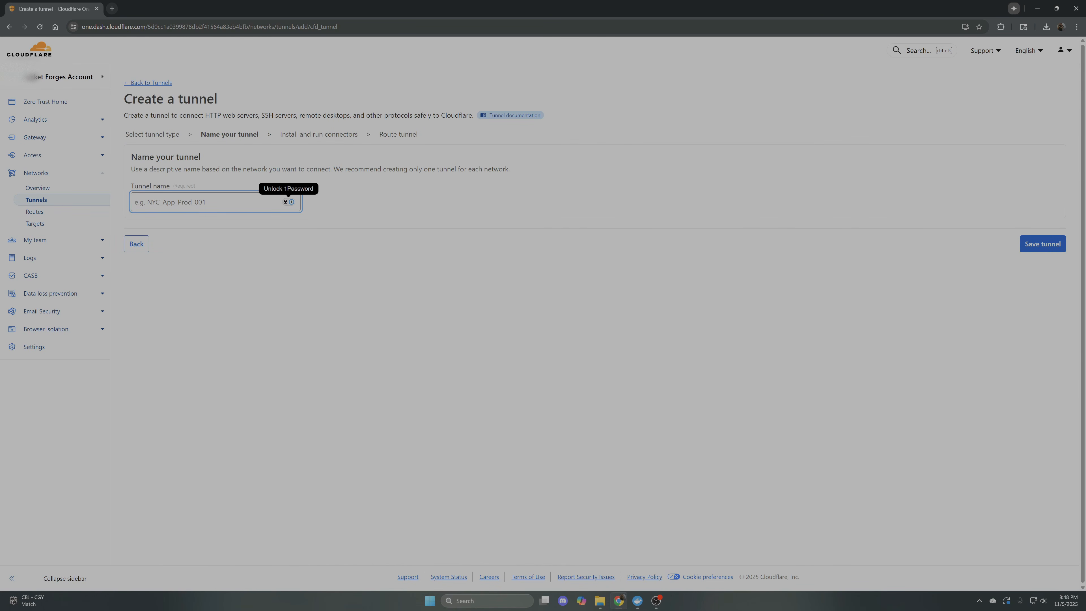
pyautogui.write('Packet')
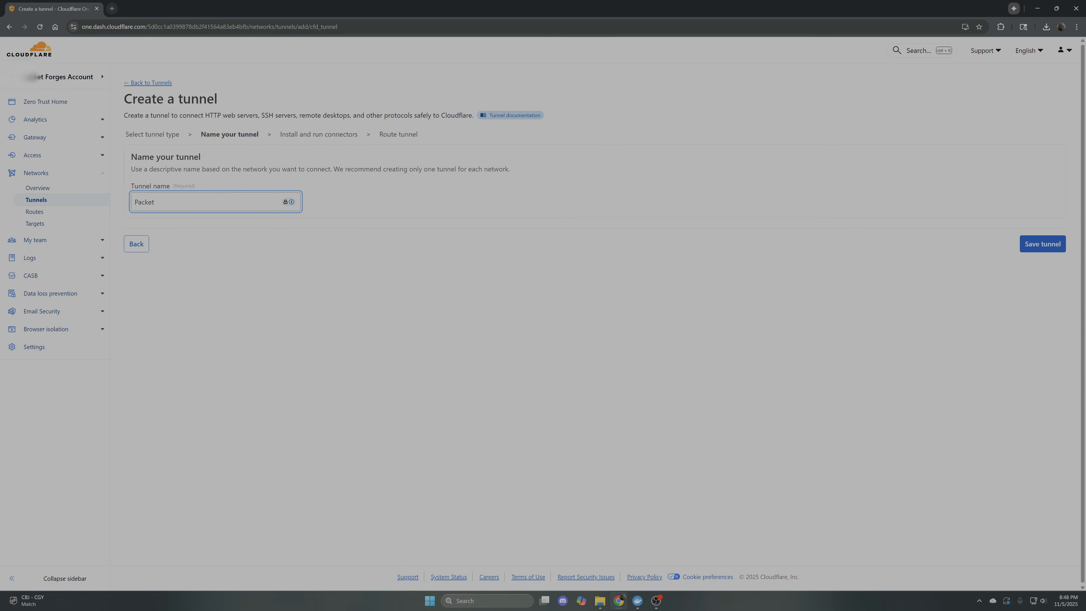
pyautogui.write('-Forge Tunnel')
pyautogui.click(1040, 244)
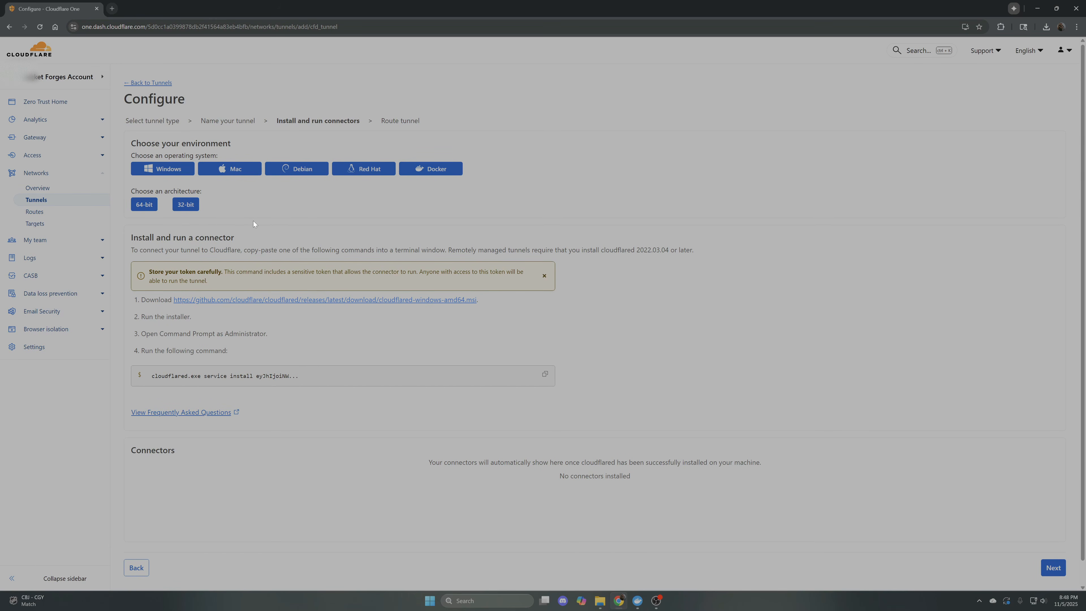
# Choose Docker as the connector environment, then run the cloudflared tunnel command with the tunnel token in Docker Desktop's terminal
pyautogui.click(434, 169)
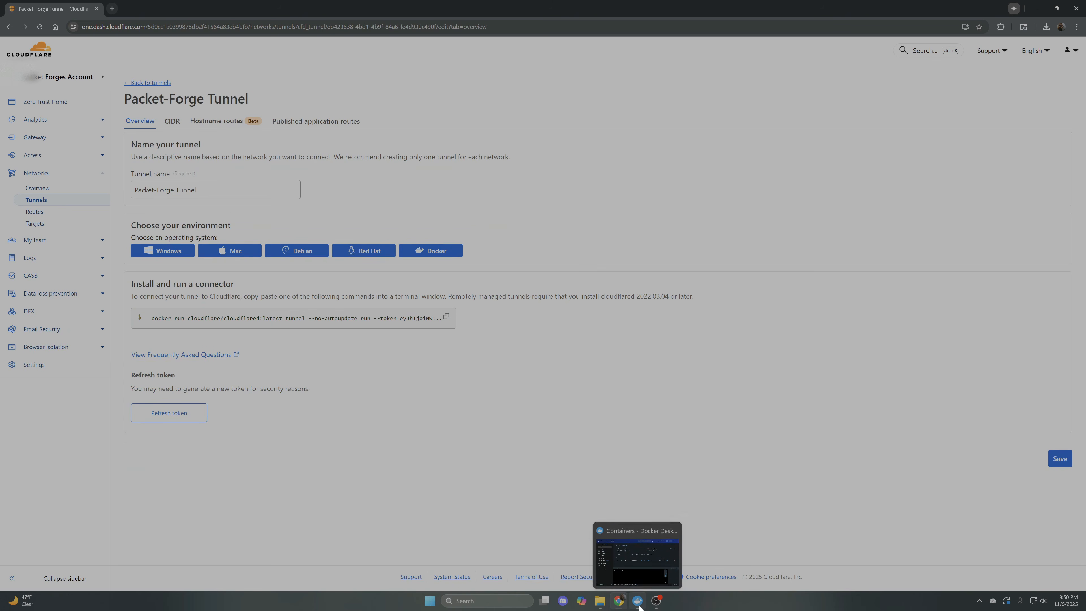
pyautogui.click(638, 602)
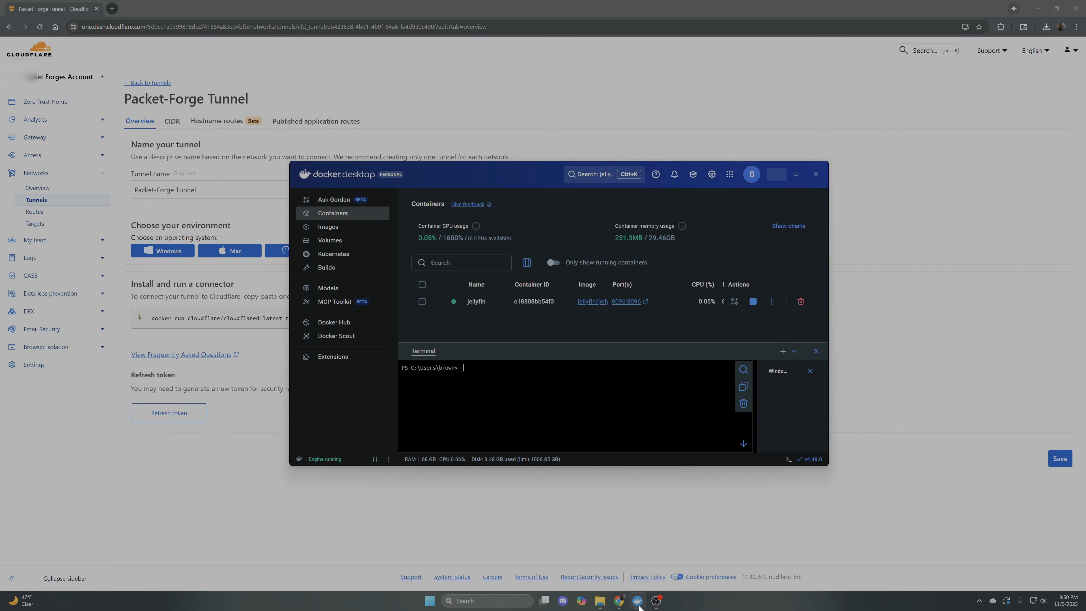
pyautogui.click(796, 173)
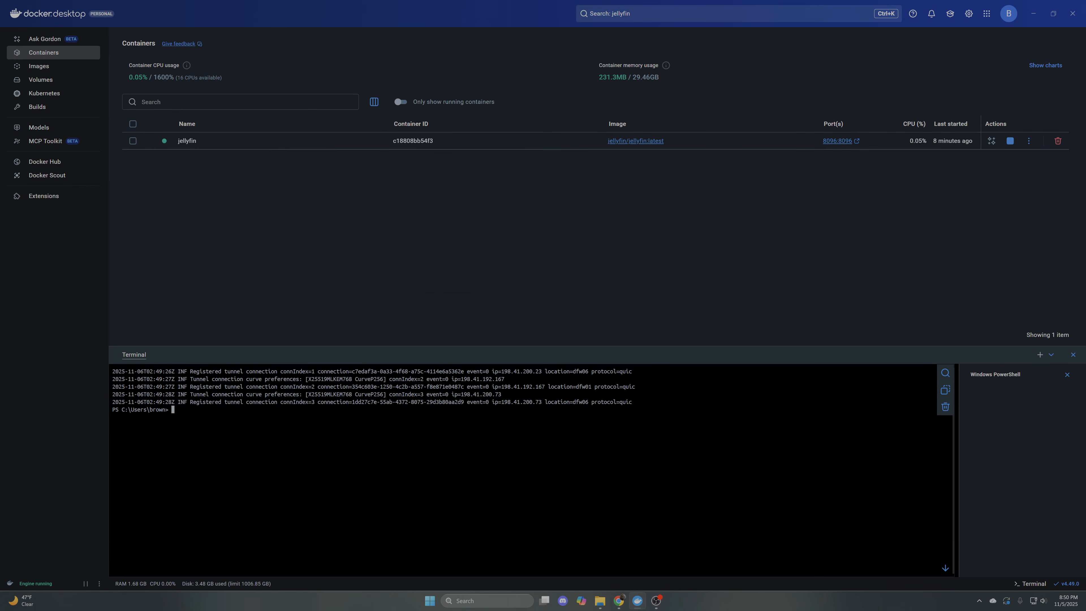
pyautogui.click(1031, 585)
pyautogui.click(1031, 584)
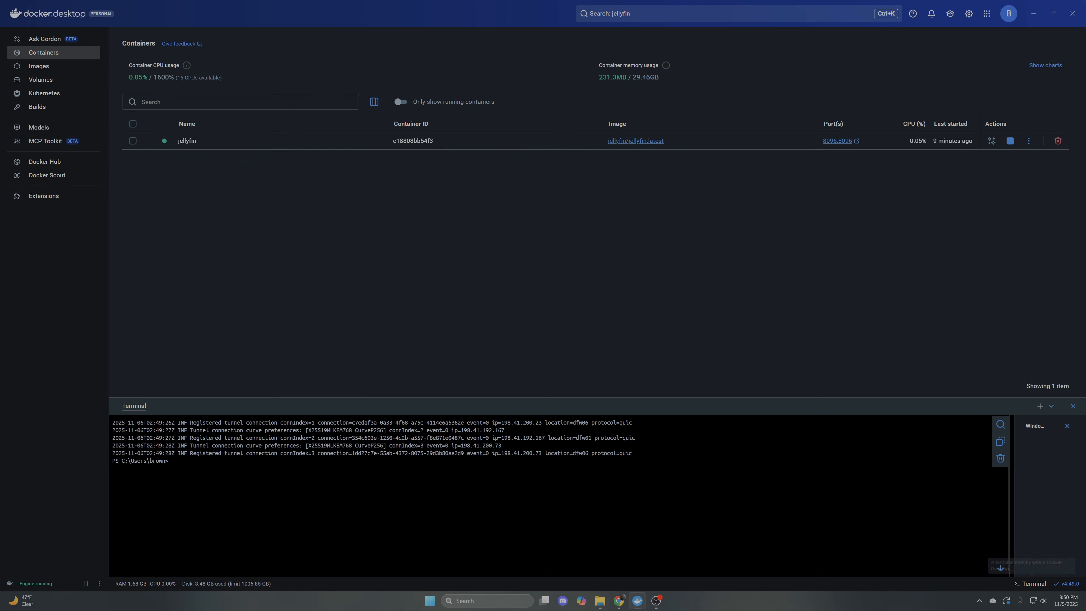
pyautogui.press('Up')
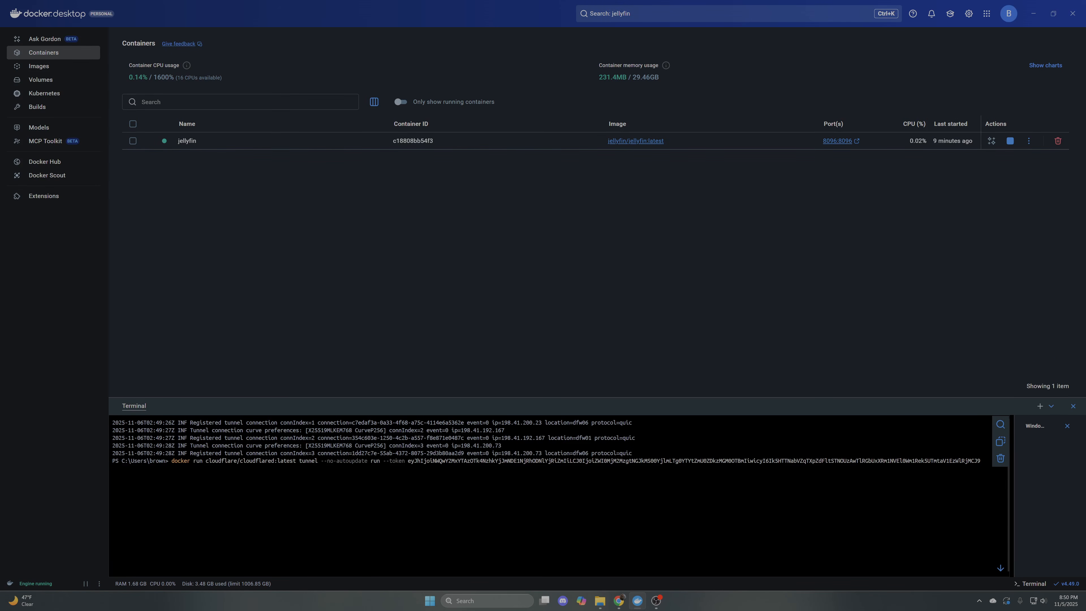
pyautogui.press('Return')
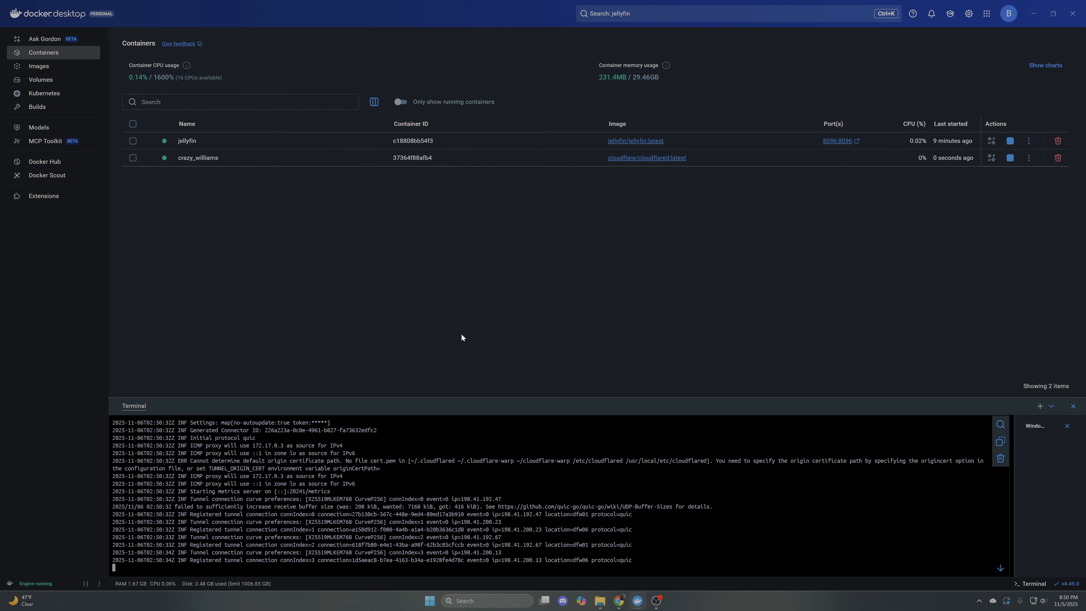
pyautogui.click(244, 161)
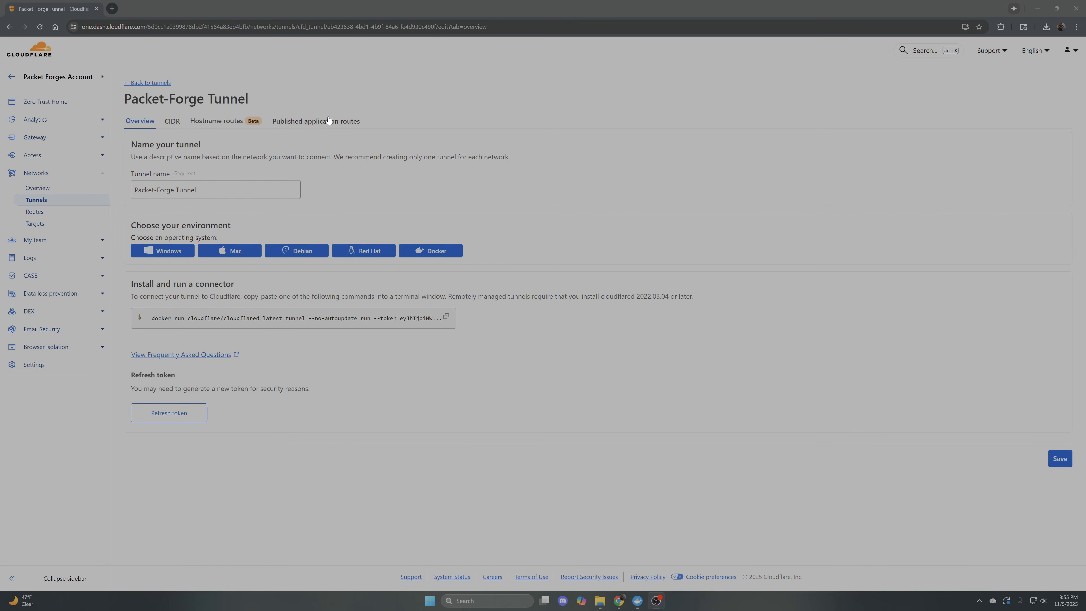
# Start a published application route for Packet-Forge Tunnel with subdomain watch and domain packet-forge.org
pyautogui.click(302, 122)
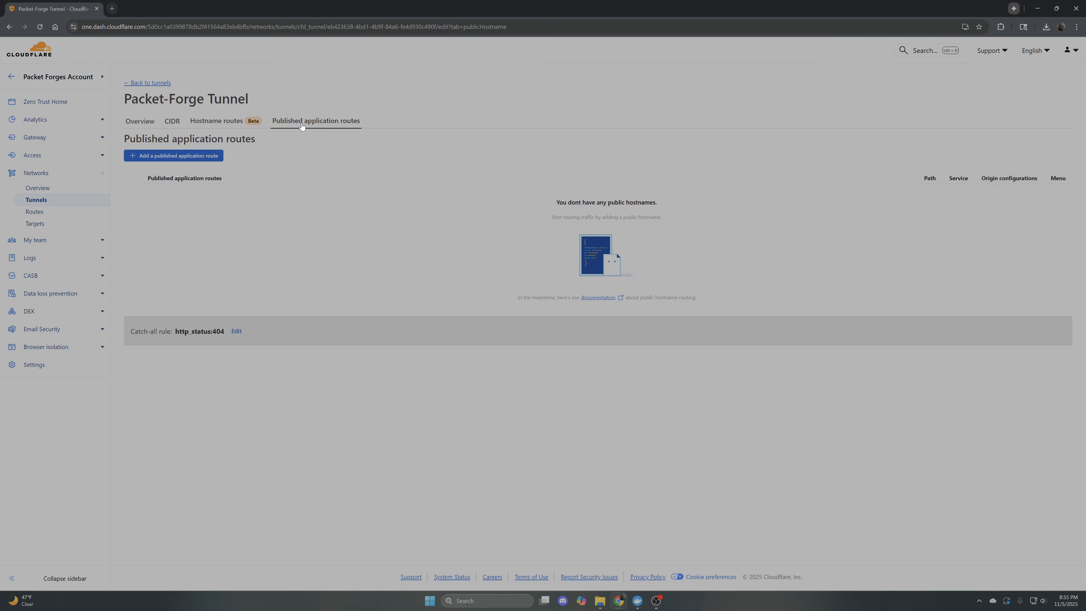
pyautogui.click(205, 156)
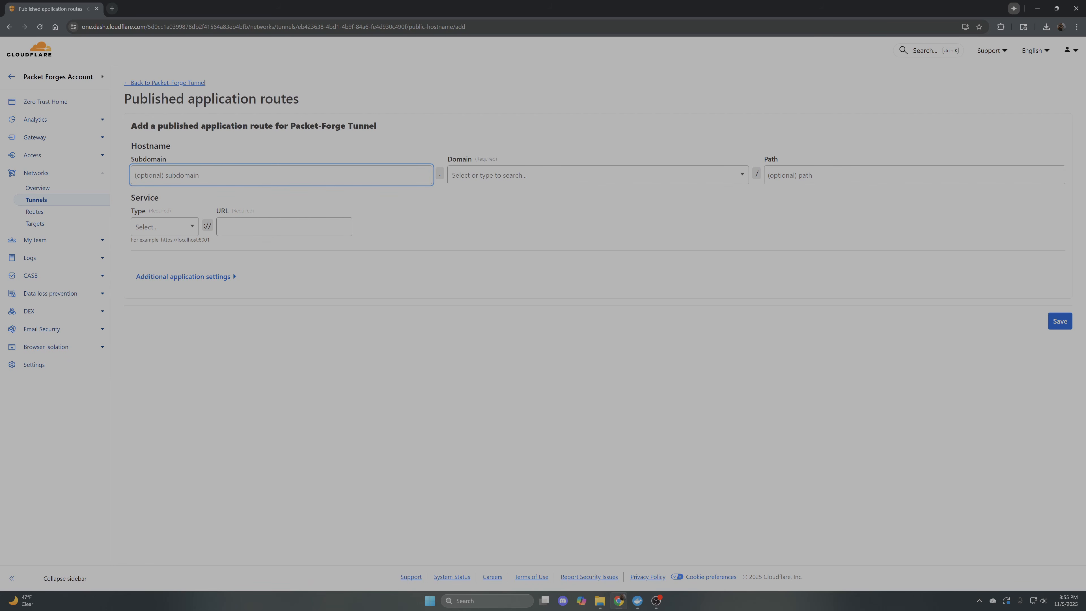
pyautogui.write('watch')
pyautogui.click(441, 177)
pyautogui.click(473, 181)
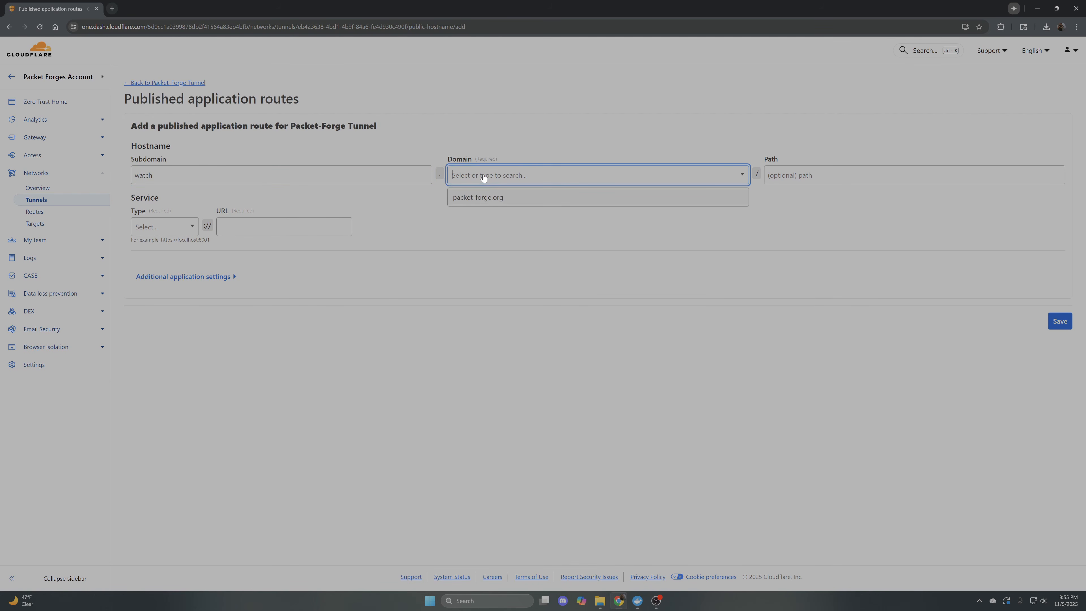
pyautogui.click(470, 198)
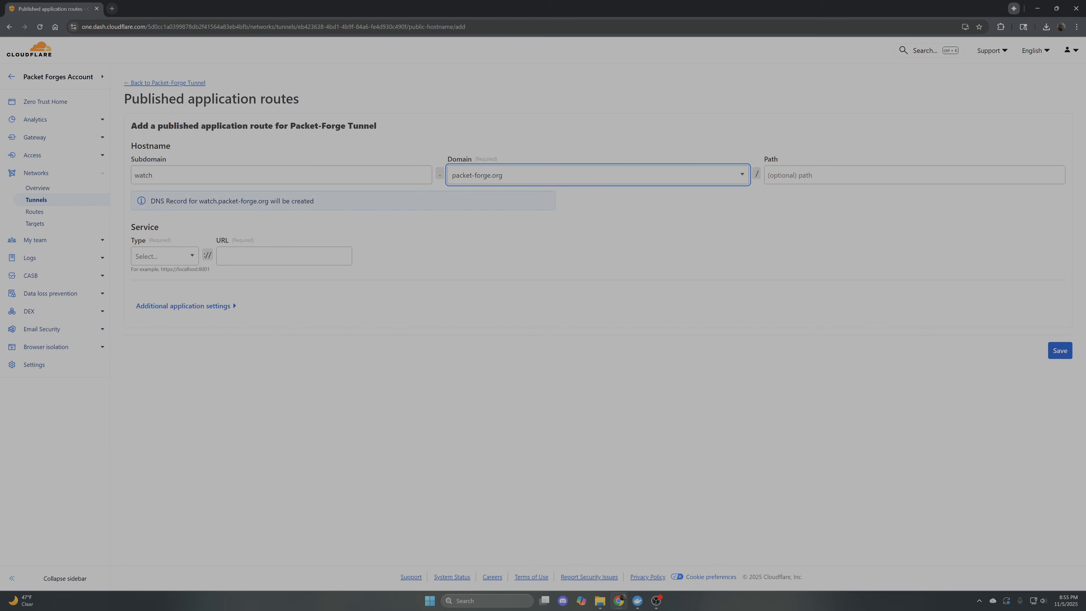
# Set the route's service to HTTP at 192.168.0.138:8096 and save the route
pyautogui.click(171, 257)
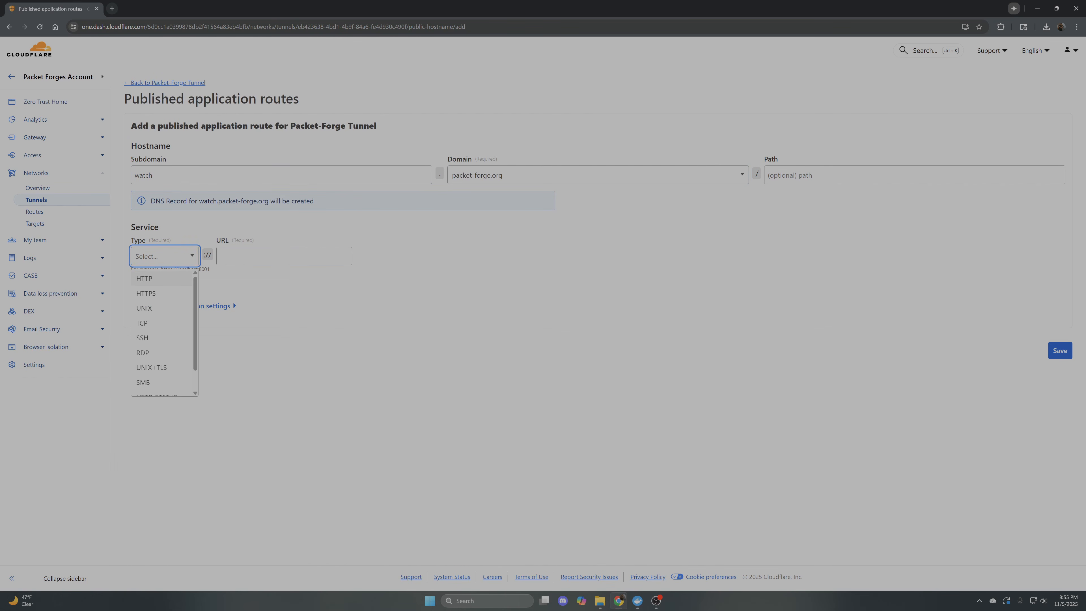
pyautogui.click(152, 281)
pyautogui.click(242, 258)
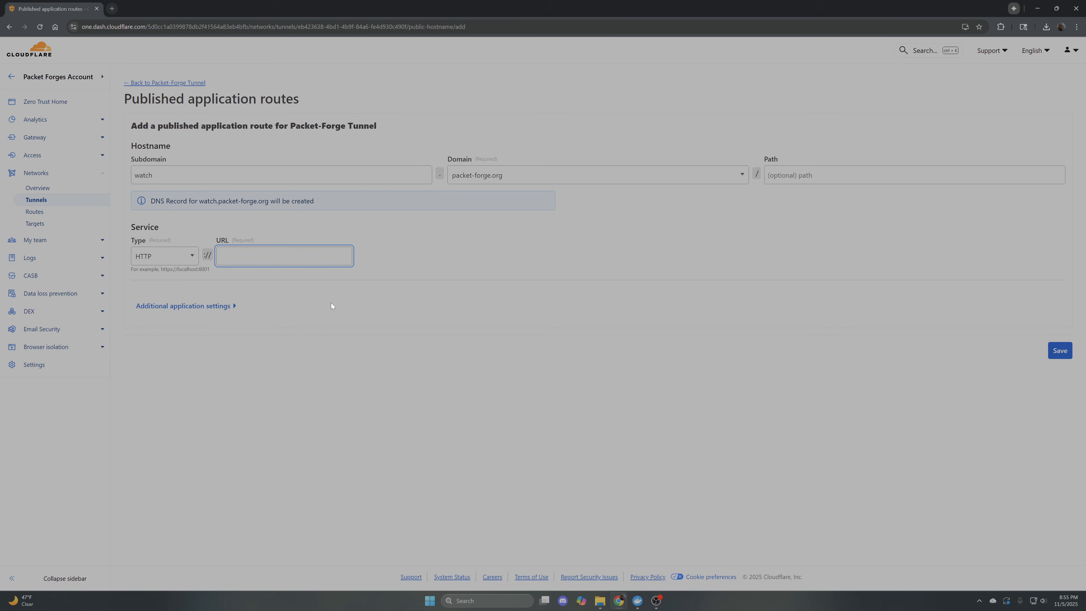
pyautogui.write('192.168.0.138:8096')
pyautogui.click(1059, 351)
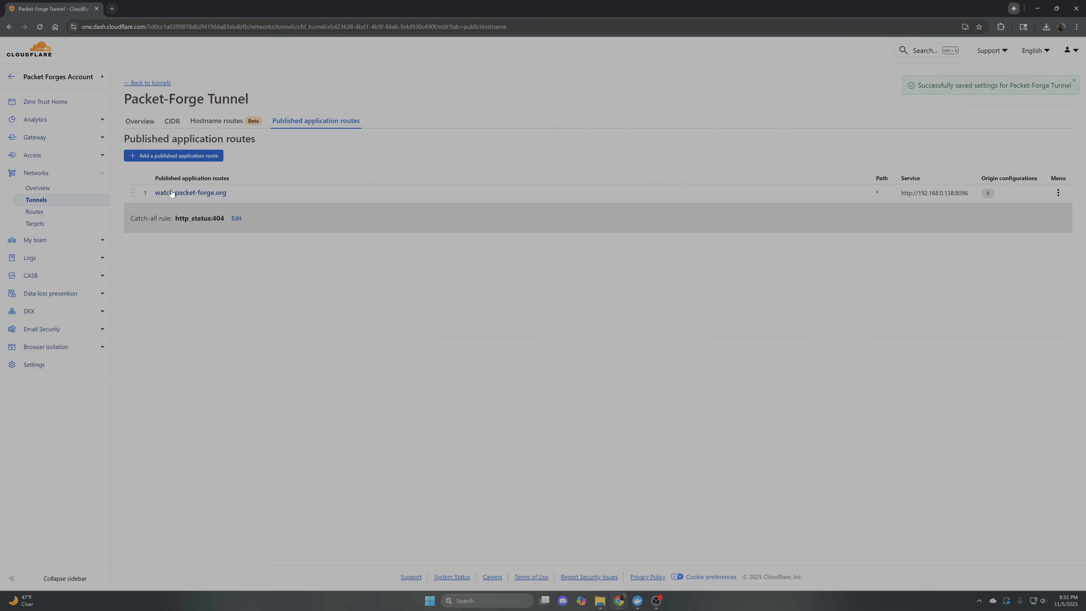
# Open the watch.packet-forge.org public hostname and check the Jellyfin sign-in page and its address
pyautogui.click(172, 193)
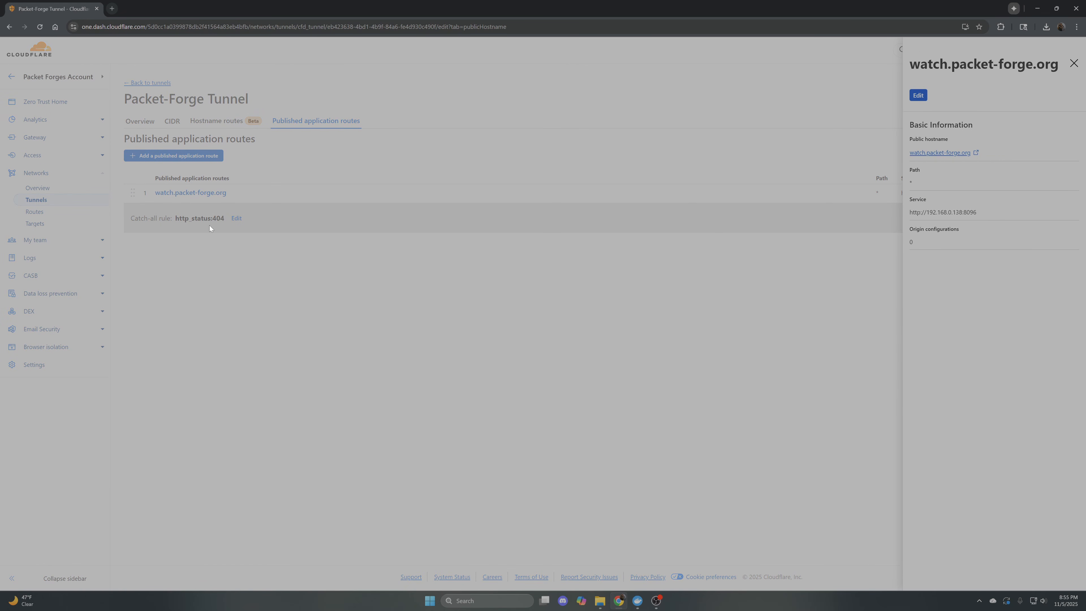
pyautogui.click(927, 152)
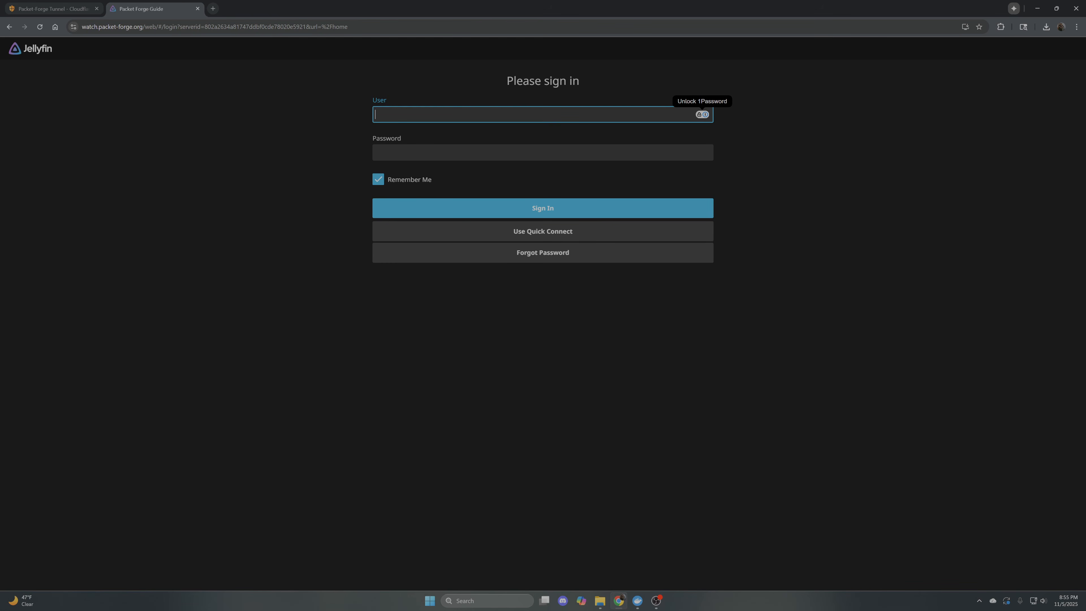
pyautogui.click(474, 153)
pyautogui.click(119, 26)
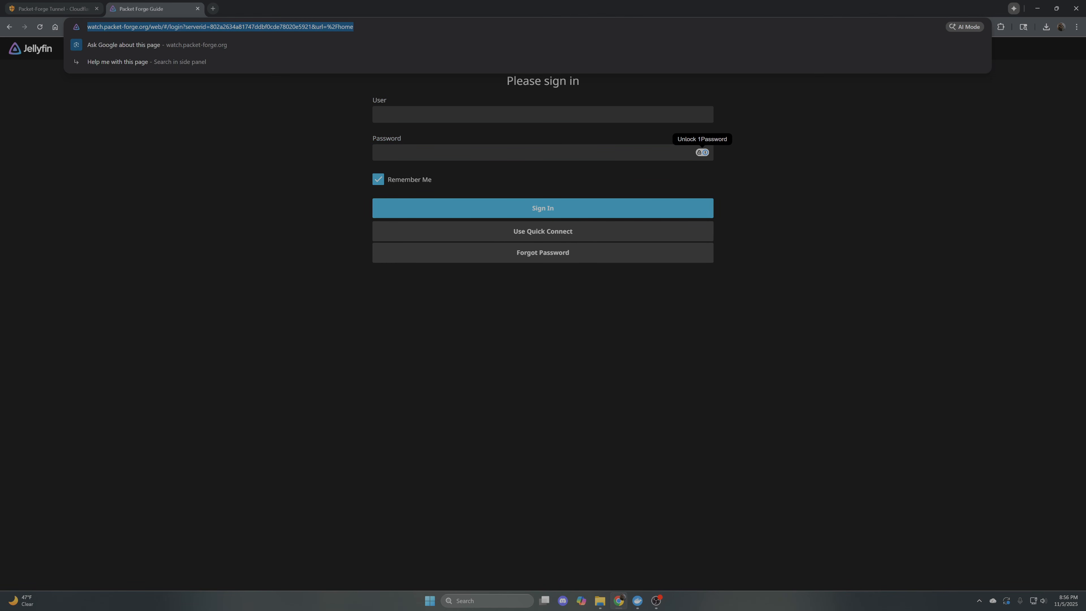
pyautogui.click(66, 29)
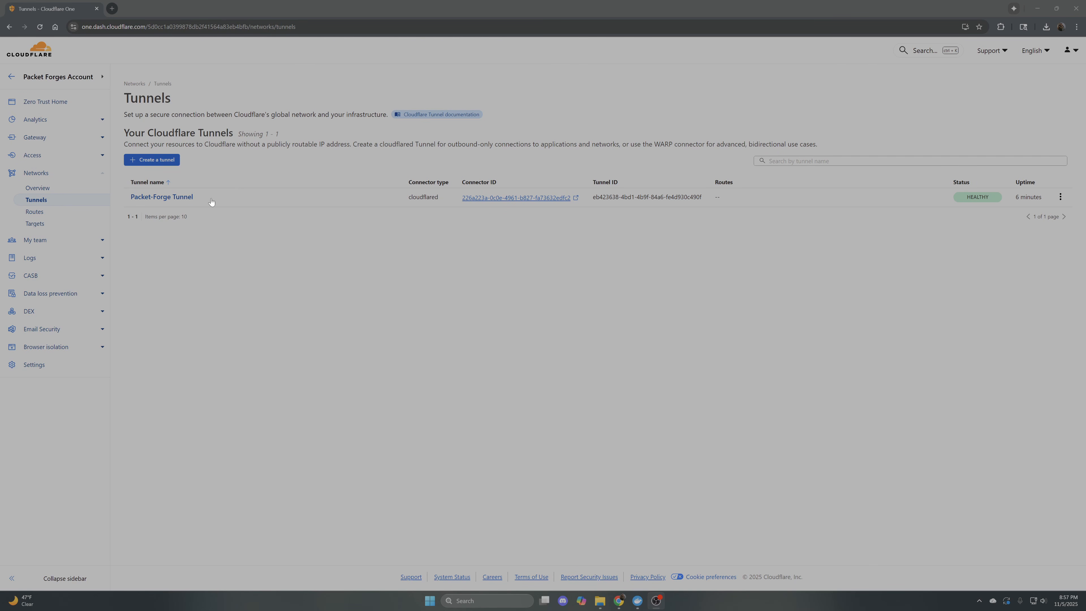
# Open Packet-Forge Tunnel's configuration and start another published application route, going to its service URL
pyautogui.click(1060, 197)
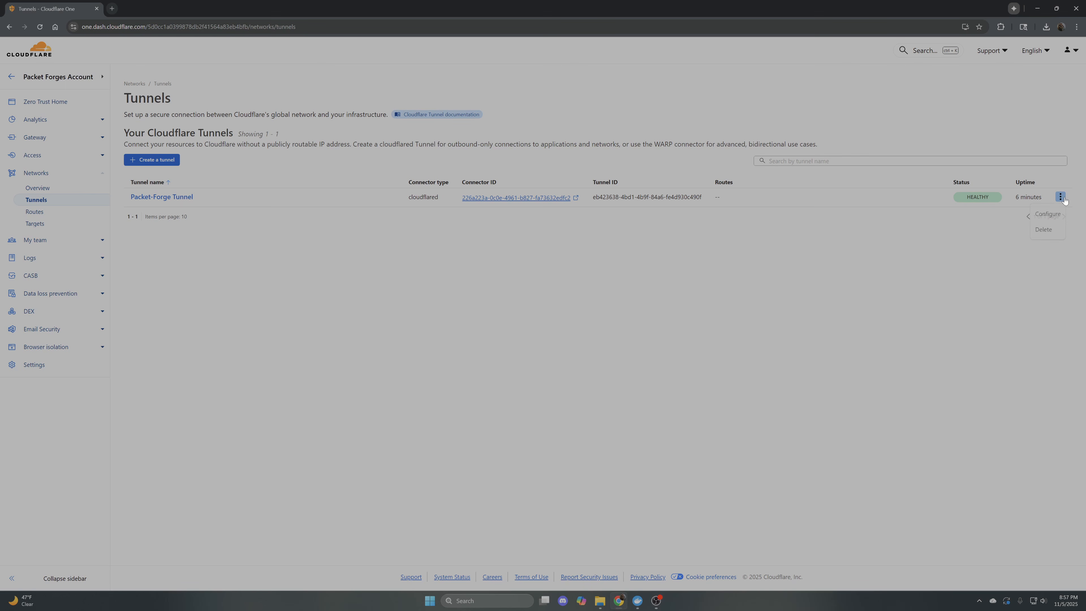
pyautogui.click(1047, 213)
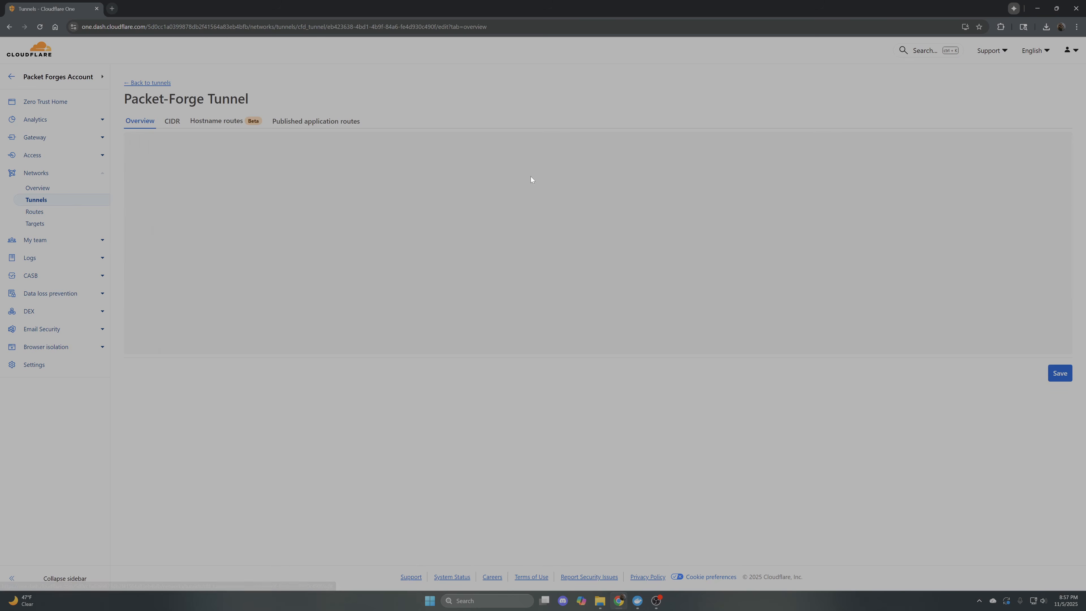
pyautogui.click(309, 121)
pyautogui.click(187, 155)
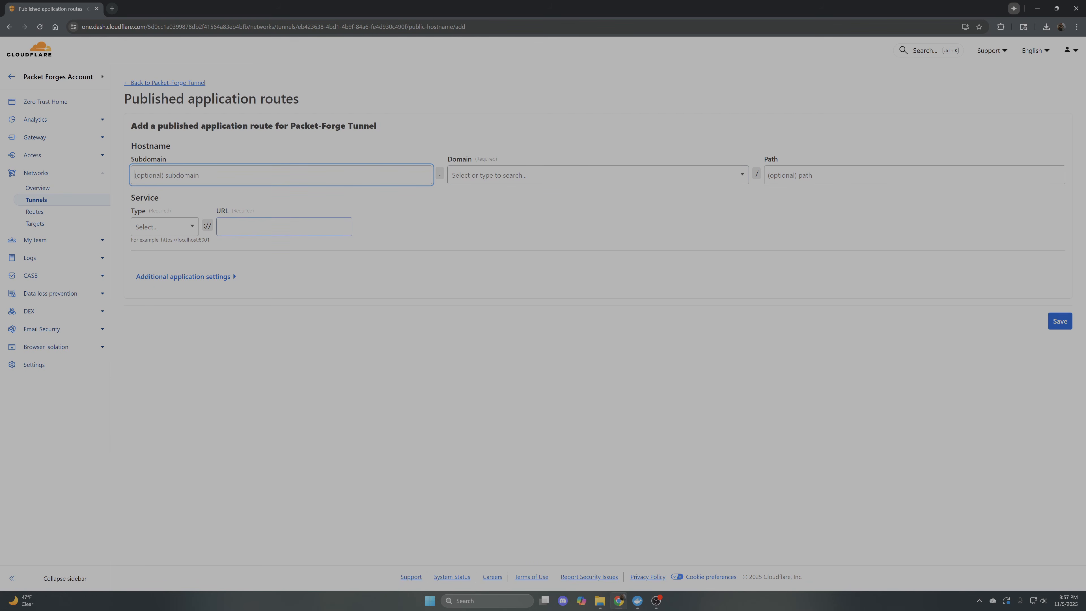
pyautogui.click(221, 229)
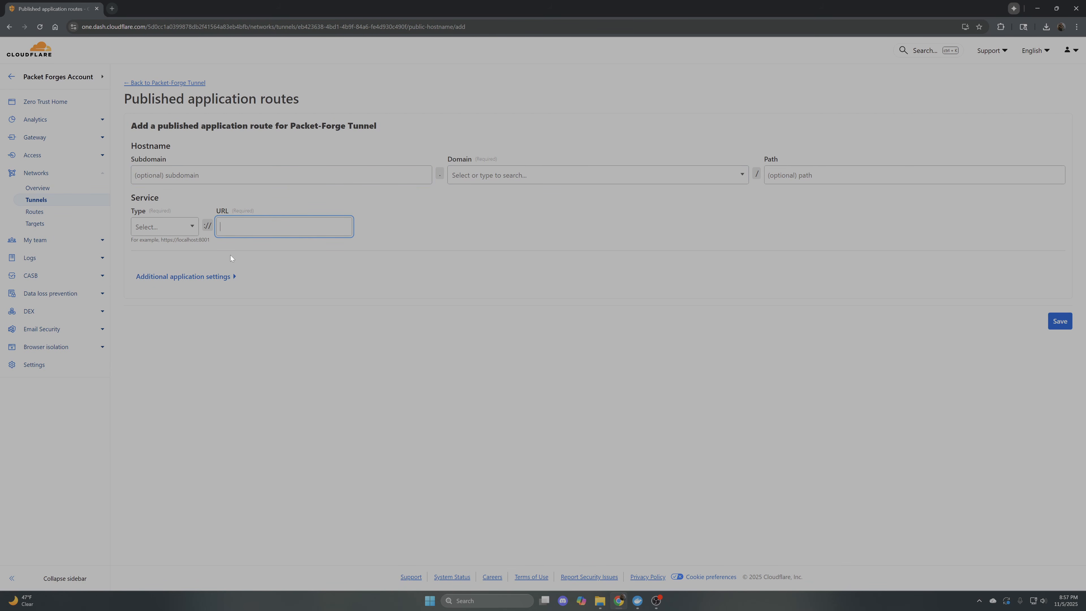